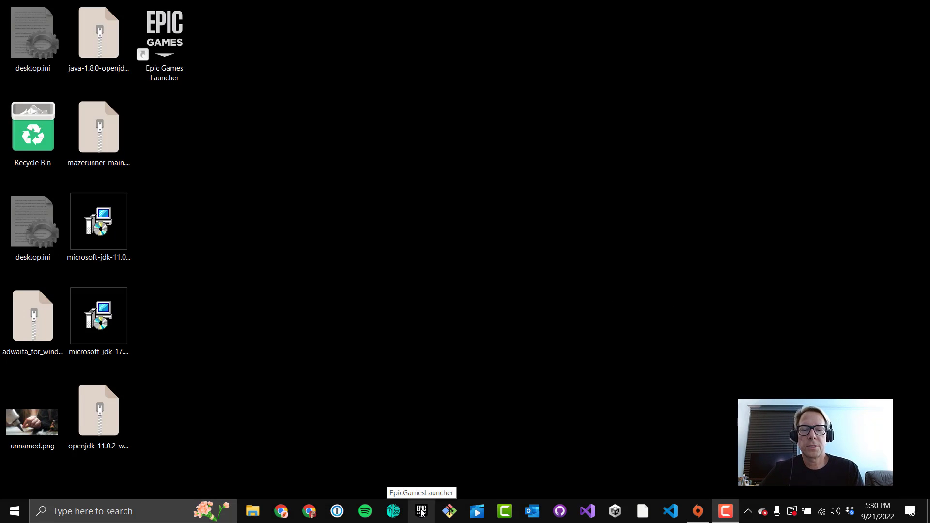
Open the Epic Games Launcher from the taskbar so the Unreal Engine News page shows.
click(422, 512)
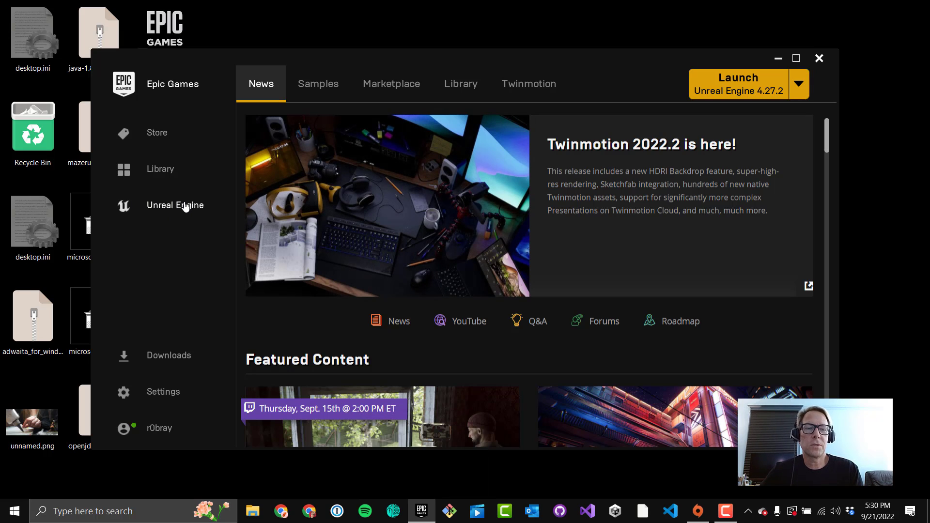
Look through the launcher Settings page, then return to the Unreal Engine News page.
click(160, 389)
scroll(341, 301, down, 6)
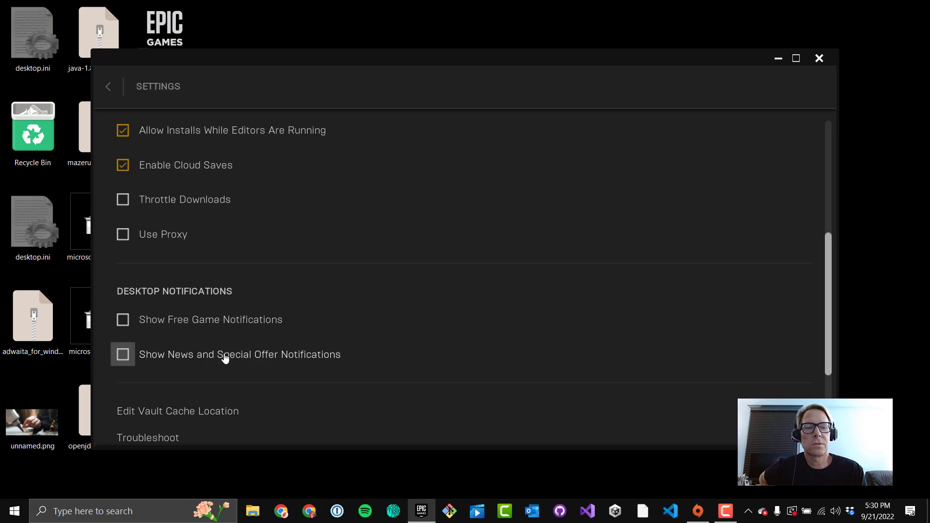
scroll(301, 305, up, 6)
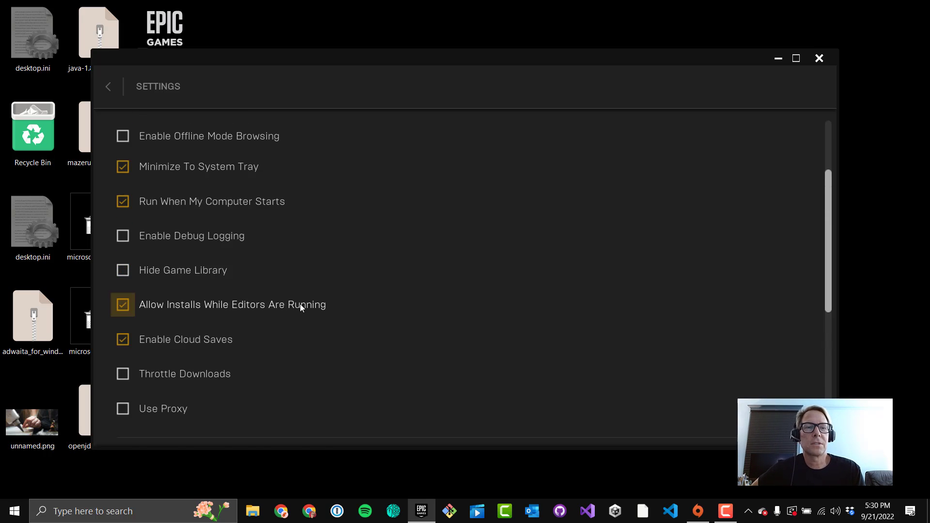
click(106, 88)
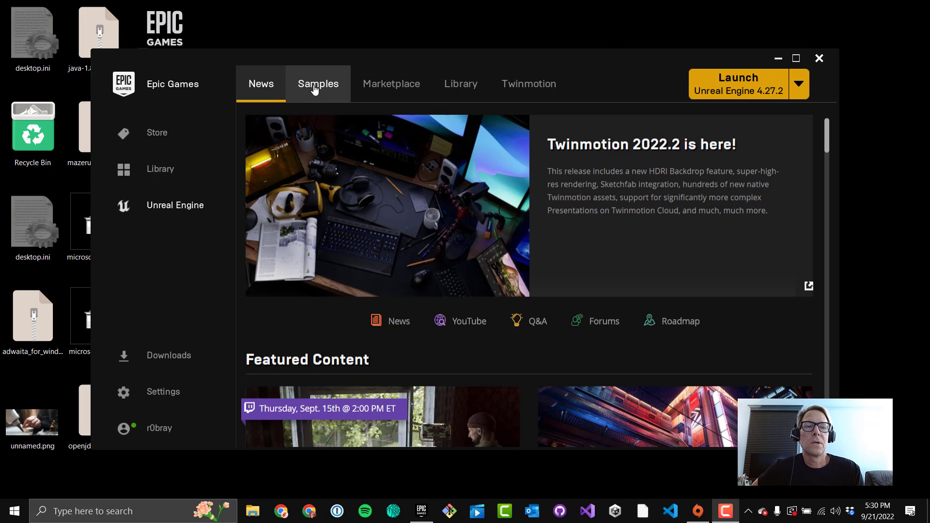
Show the Library tab and bring up the actions dropdown for the 4.27.2 engine.
click(462, 96)
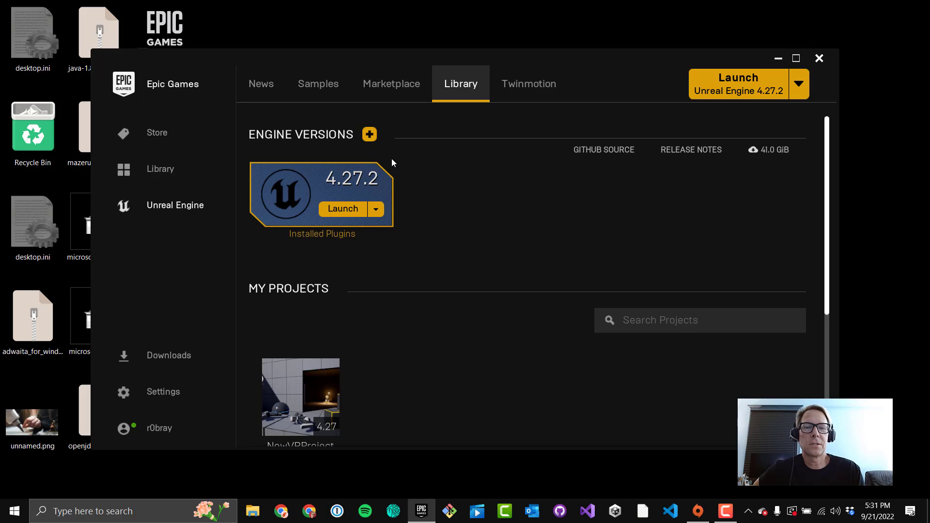
click(377, 208)
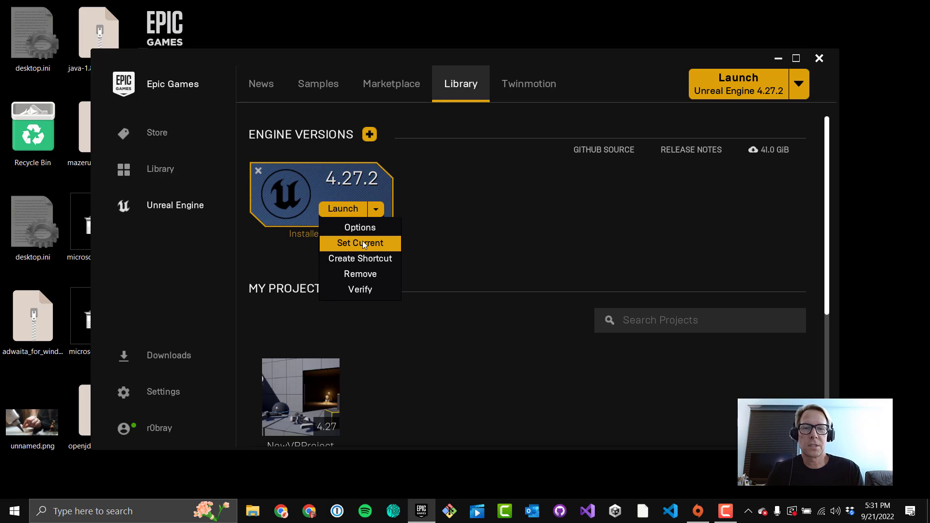
click(362, 243)
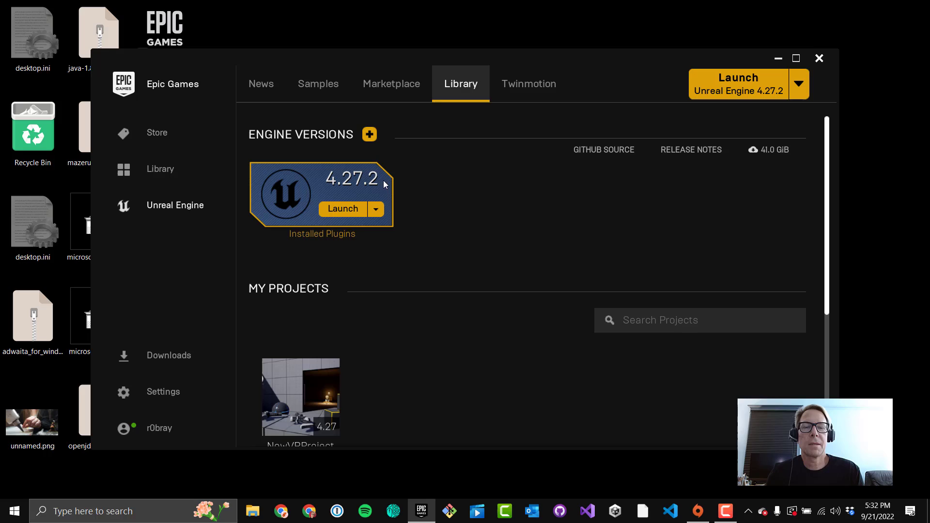
click(376, 210)
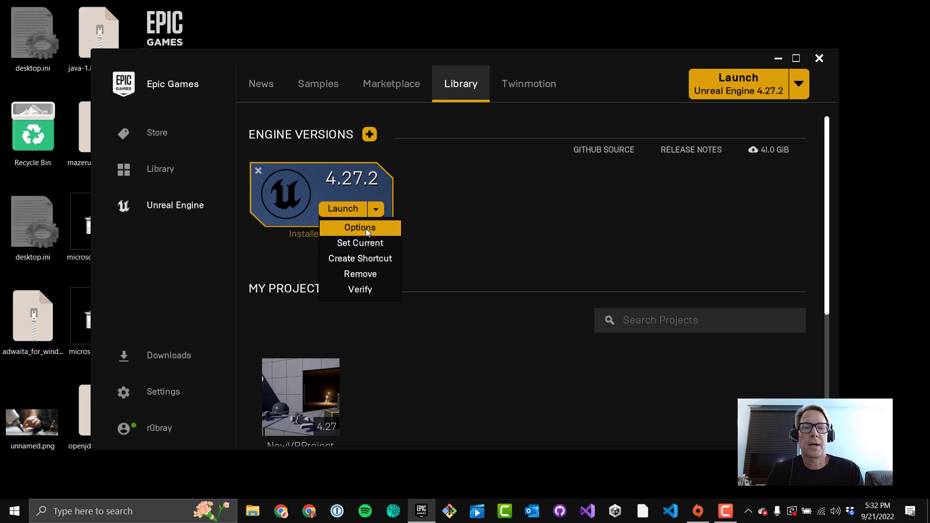
Bring up the 4.27.2 installation options and scroll through the component list.
click(365, 228)
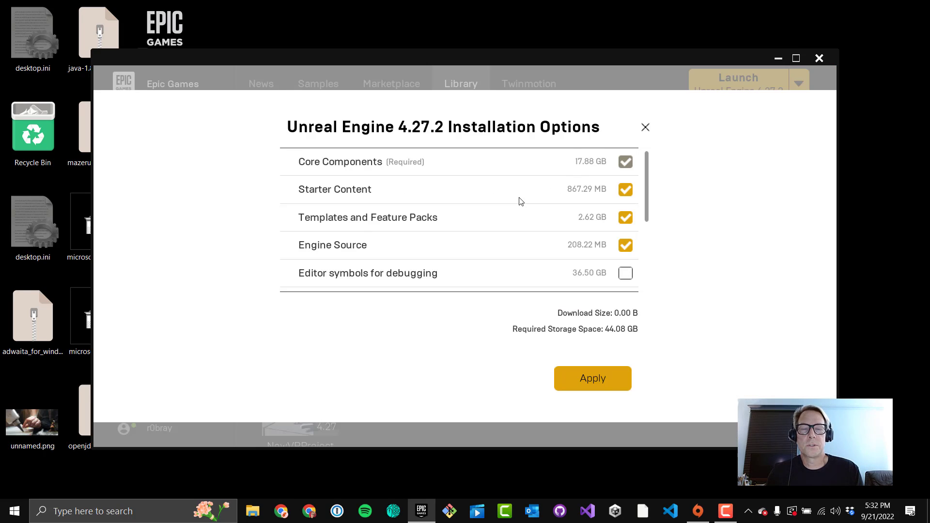
scroll(521, 202, down, 5)
scroll(521, 201, up, 5)
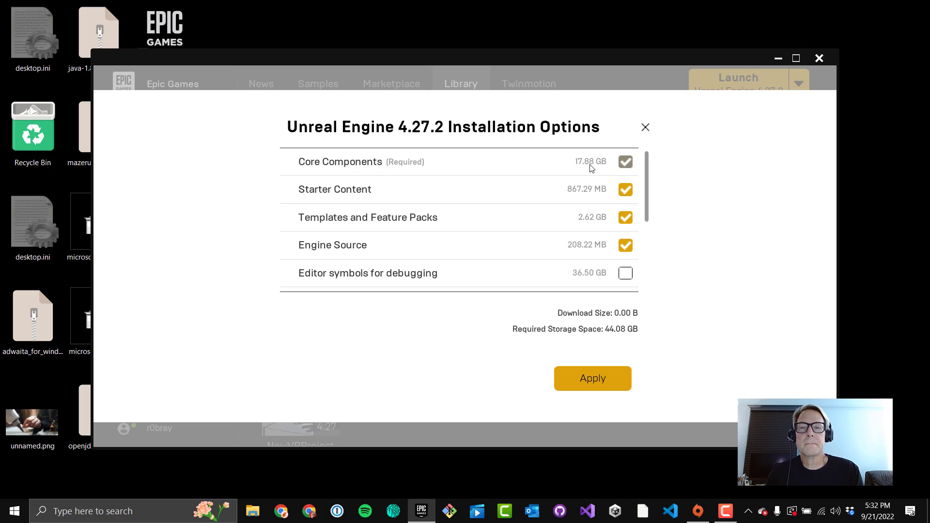
scroll(571, 196, down, 1)
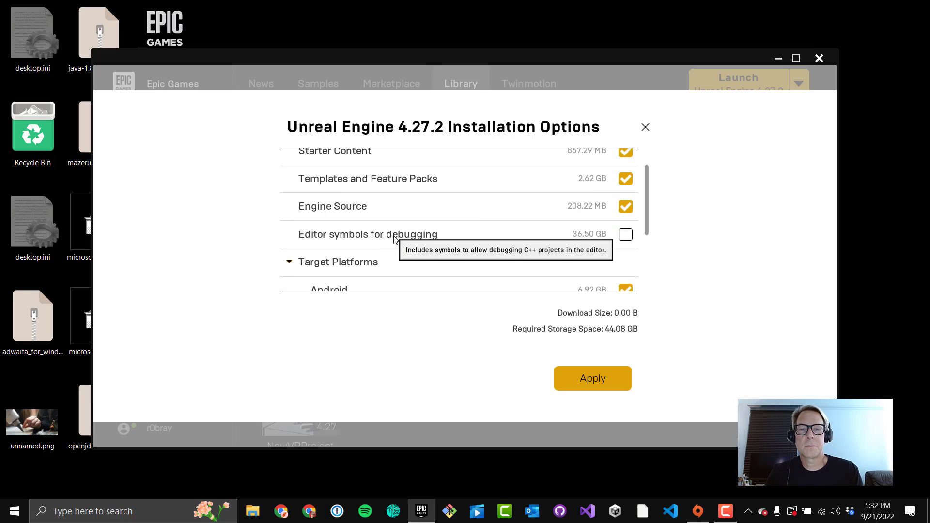
scroll(507, 231, down, 2)
scroll(507, 231, down, 1)
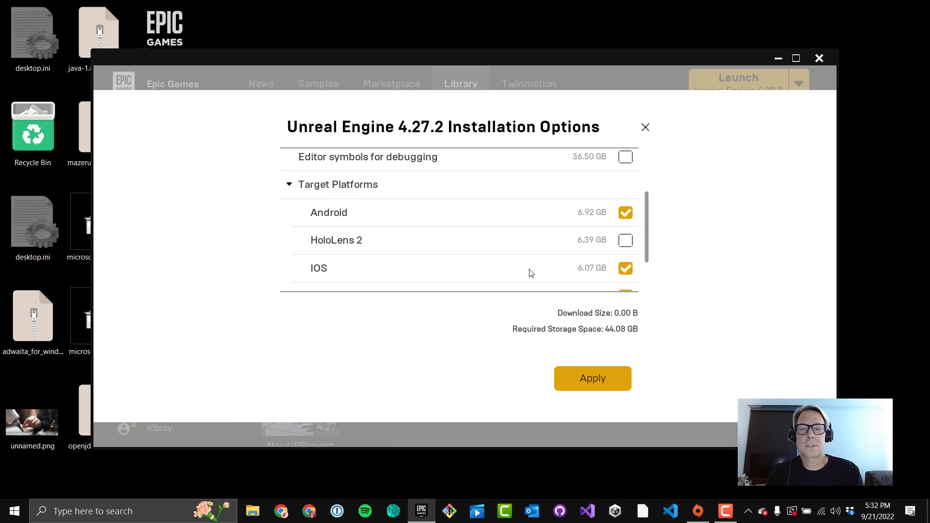
Uncheck the IOS and Linux target platforms and apply, cutting required storage to 28.51 GB.
click(621, 268)
scroll(518, 241, down, 2)
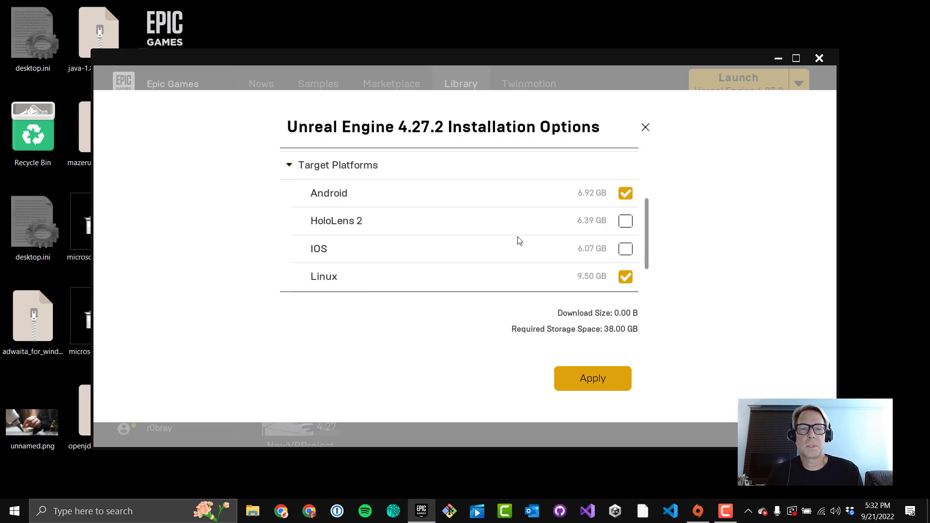
scroll(518, 241, down, 1)
click(625, 238)
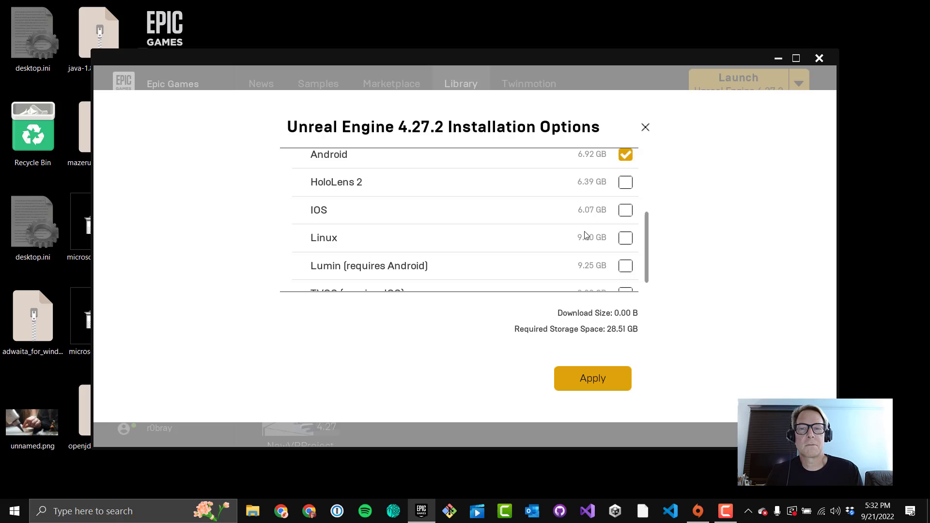
scroll(519, 235, down, 1)
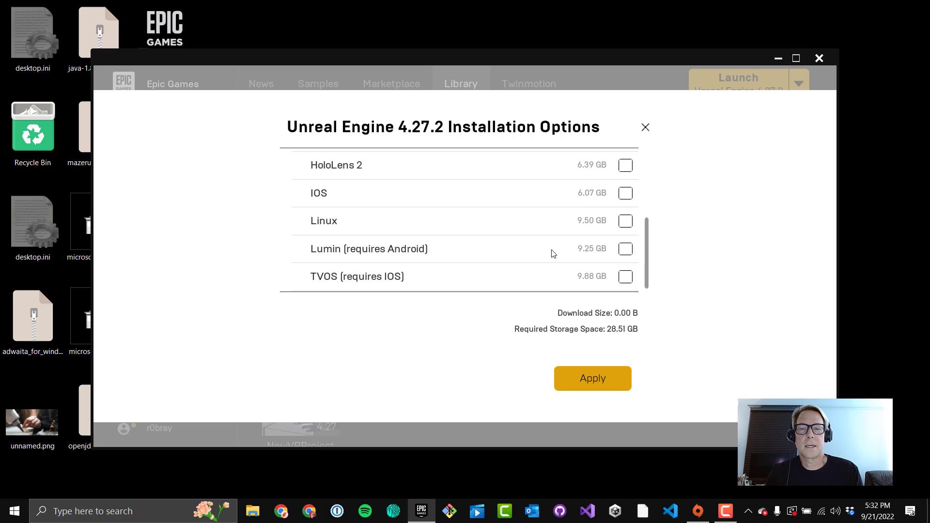
scroll(606, 245, up, 5)
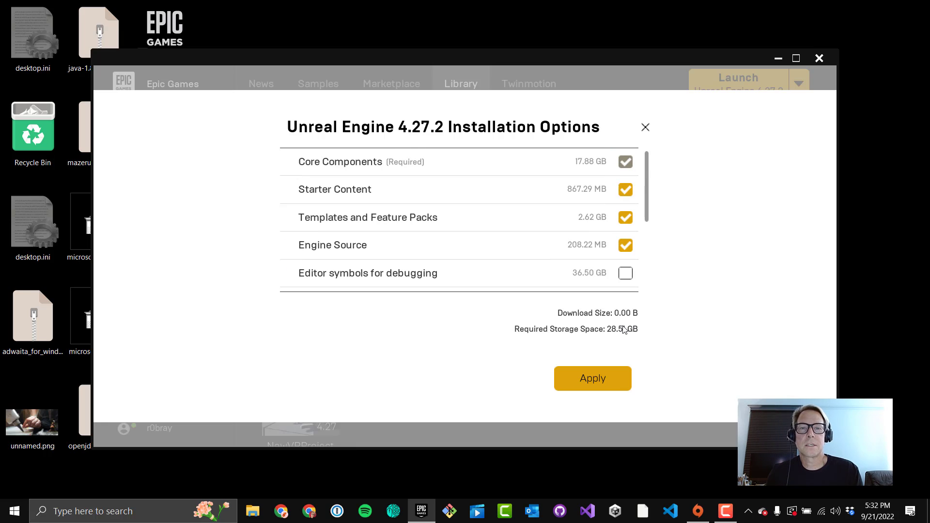
click(585, 386)
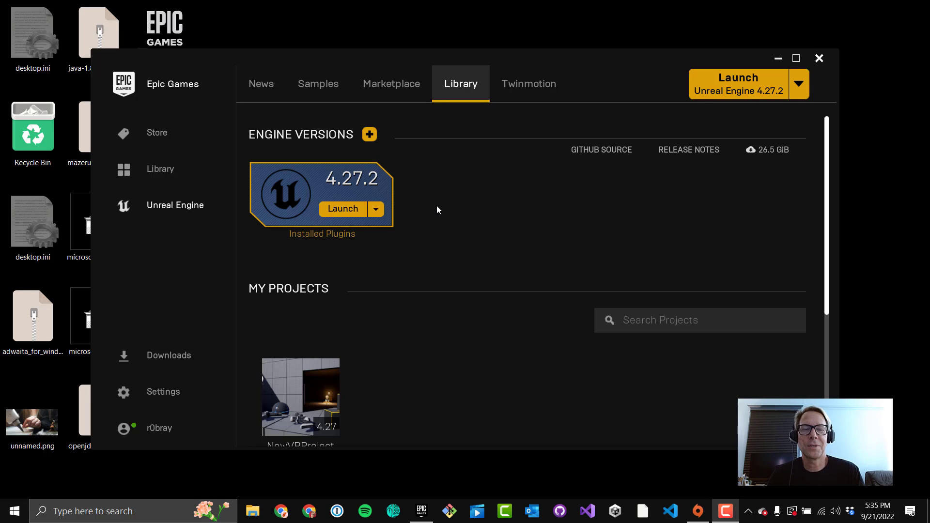
Bring up the actions list for the NewVRProject tile under My Projects.
scroll(449, 208, down, 2)
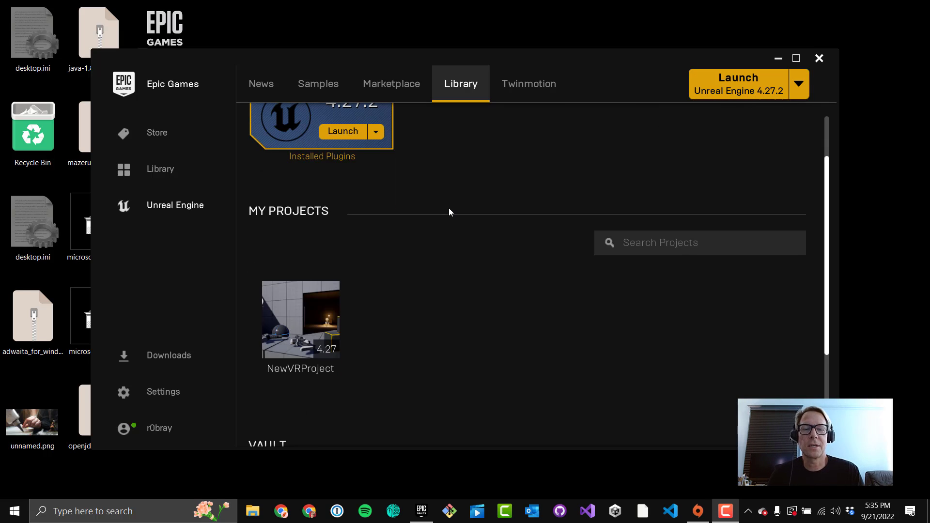
mouse_move(312, 305)
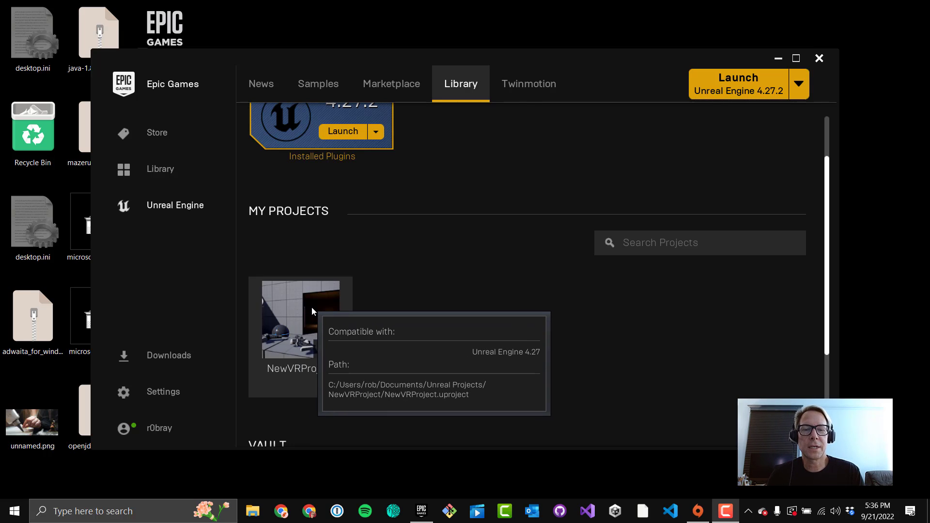
right_click(313, 306)
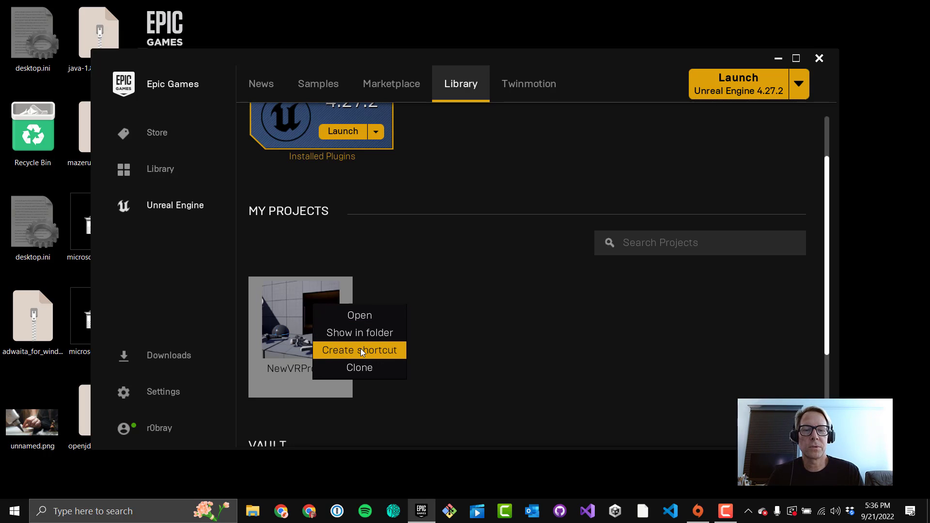
click(481, 304)
mouse_move(326, 294)
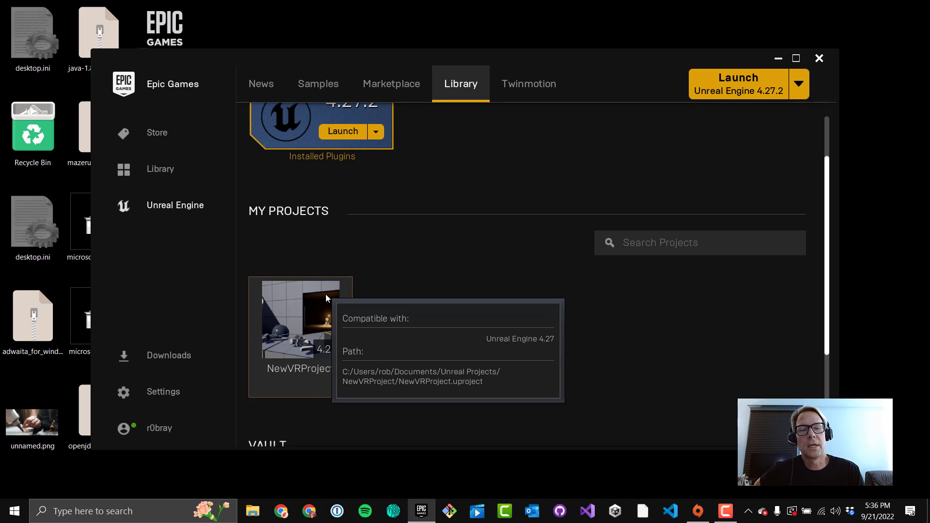
right_click(326, 294)
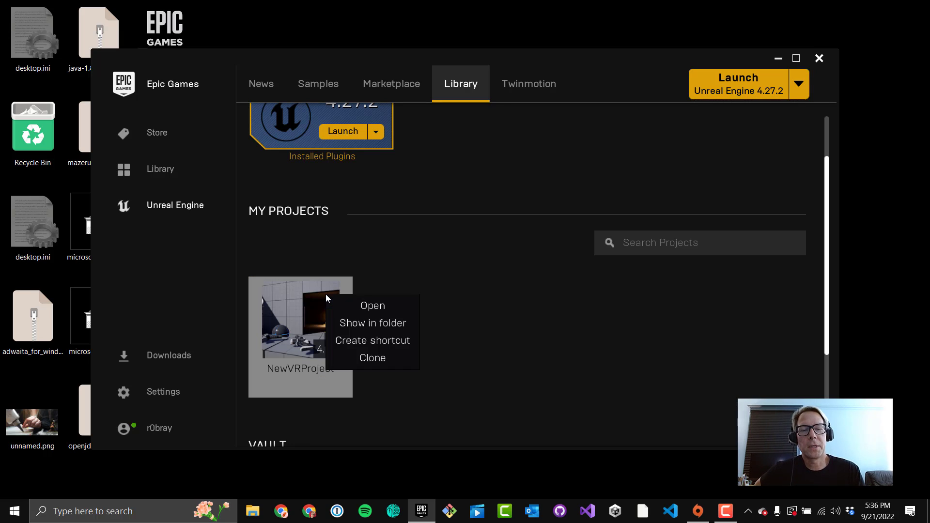
Show NewVRProject in File Explorer, delete its folder from Unreal Projects, and close Explorer.
click(362, 322)
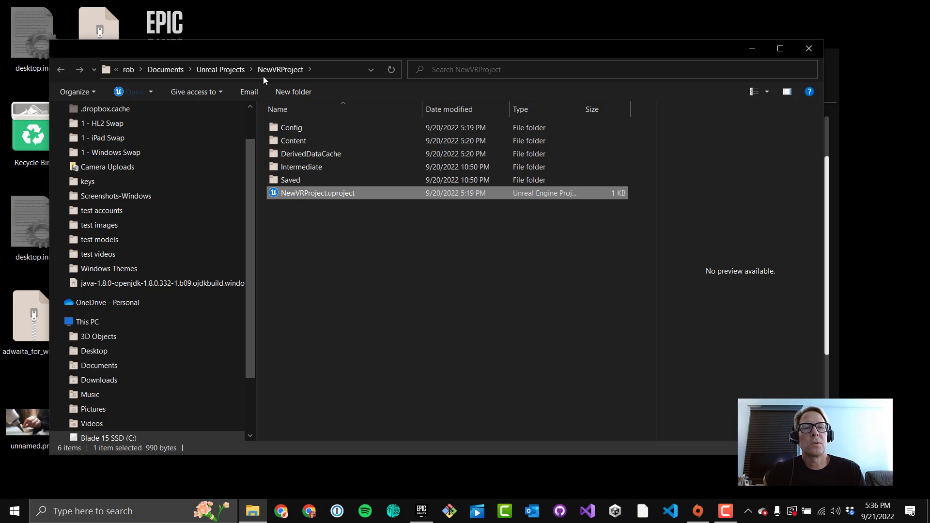
click(211, 71)
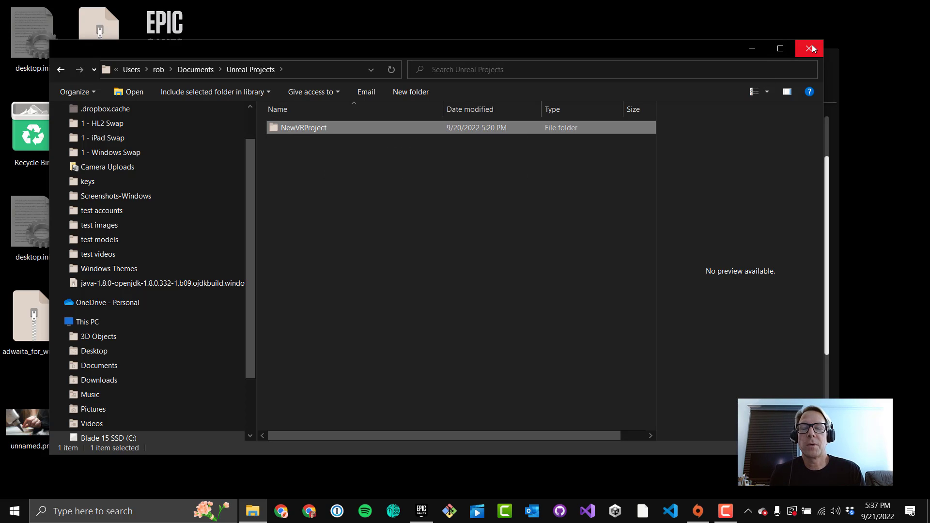
right_click(310, 129)
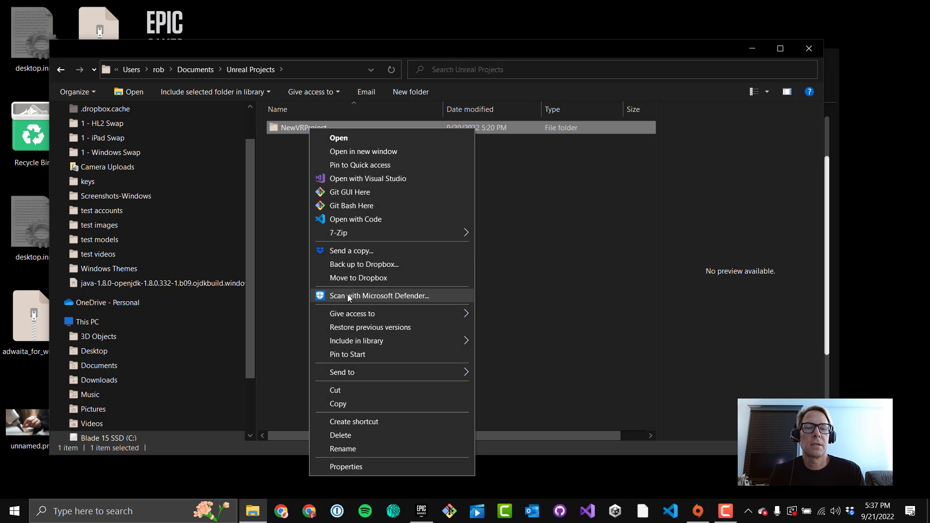
click(334, 435)
click(506, 295)
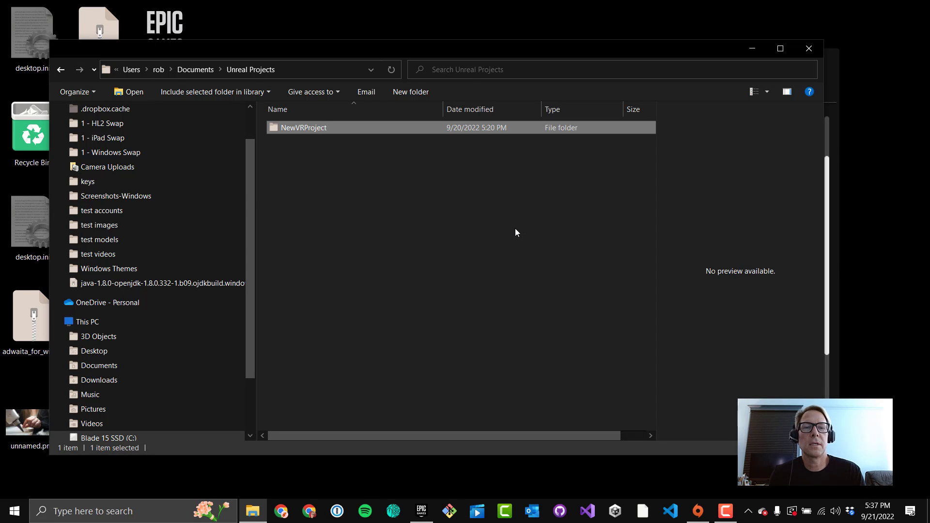
click(809, 49)
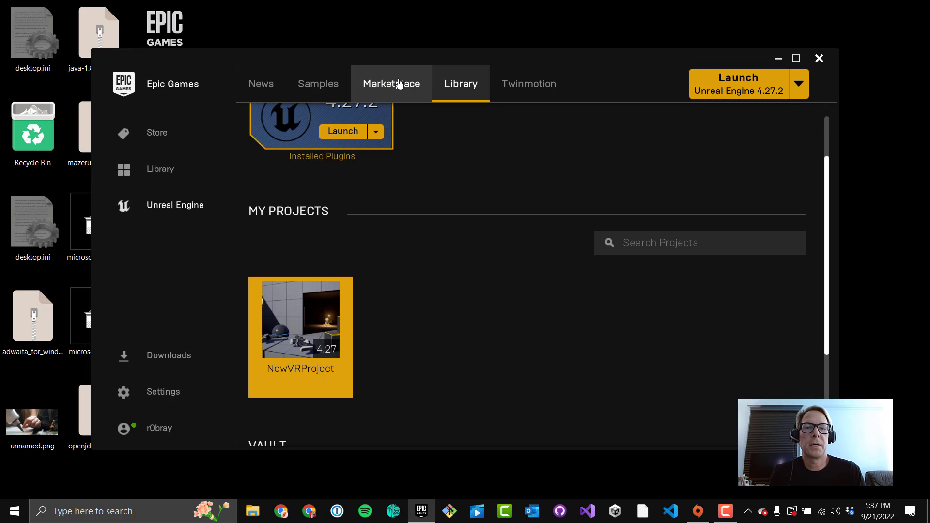
Switch between Marketplace, News and Library so My Projects shows no user projects.
click(422, 87)
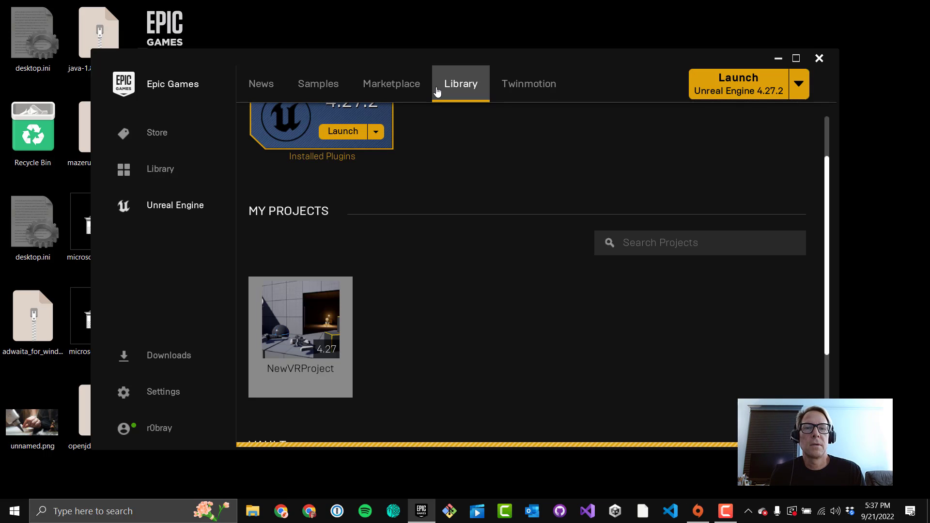
click(403, 92)
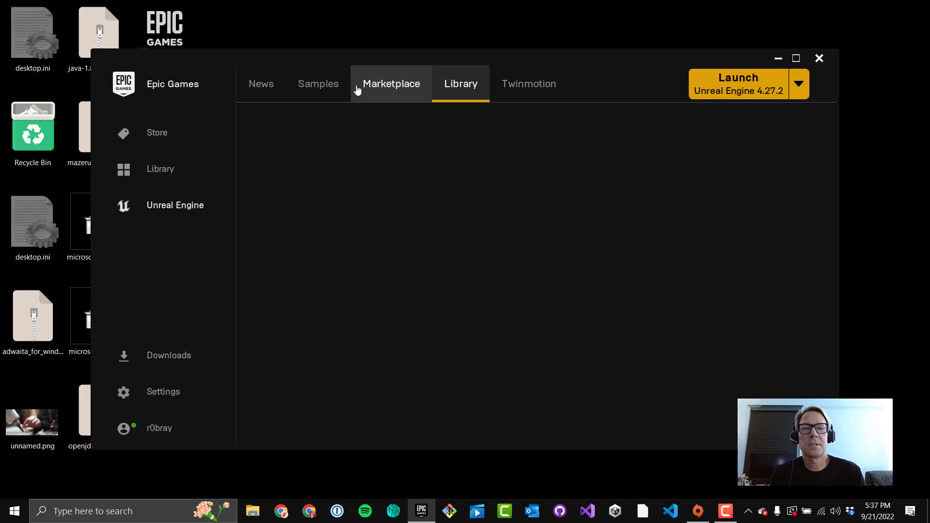
click(273, 87)
click(464, 90)
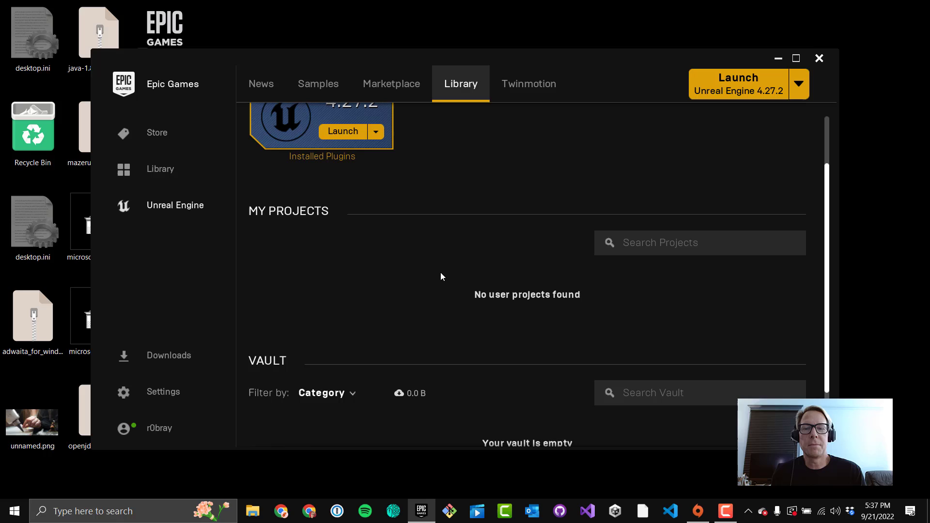
scroll(440, 277, up, 1)
scroll(440, 277, down, 2)
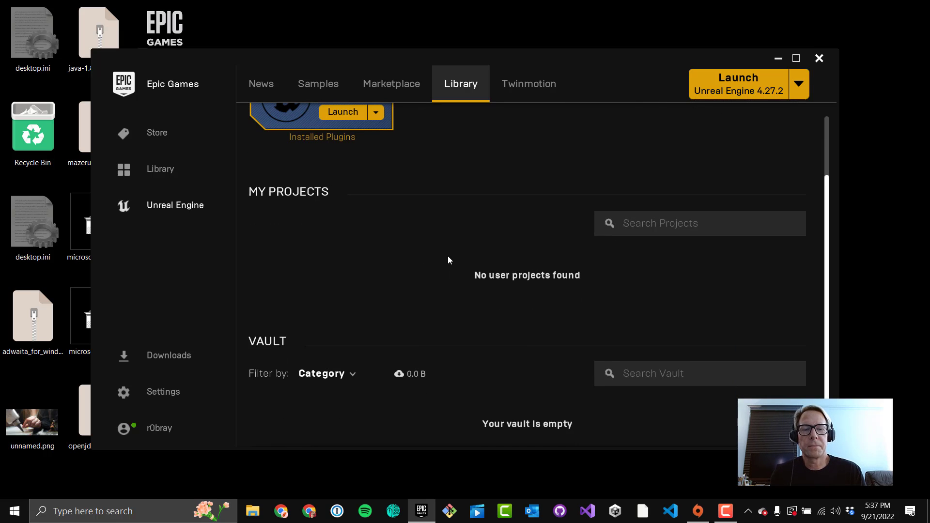
scroll(465, 230, down, 2)
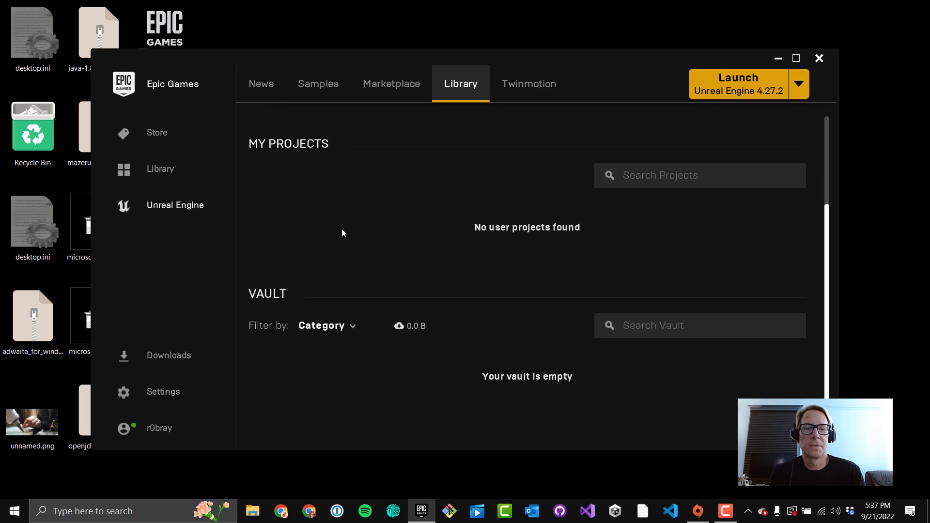
scroll(375, 227, up, 3)
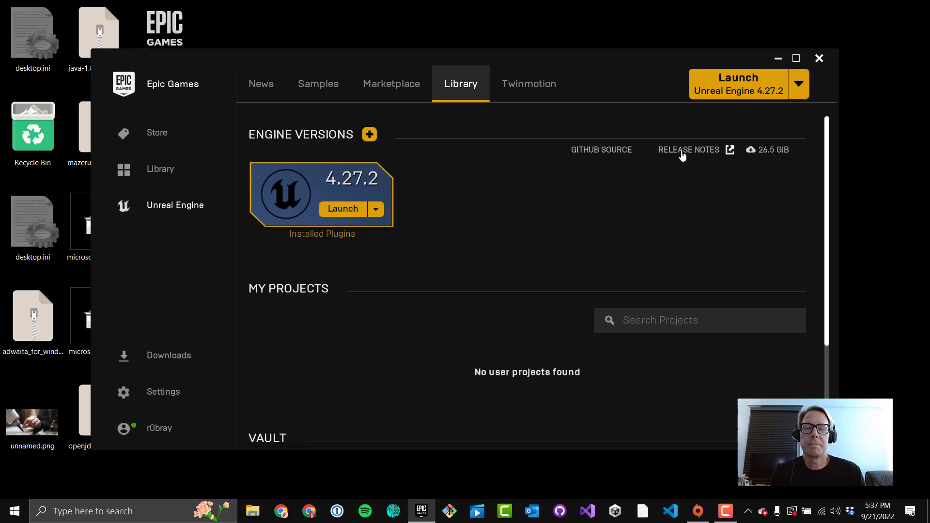
scroll(480, 205, down, 2)
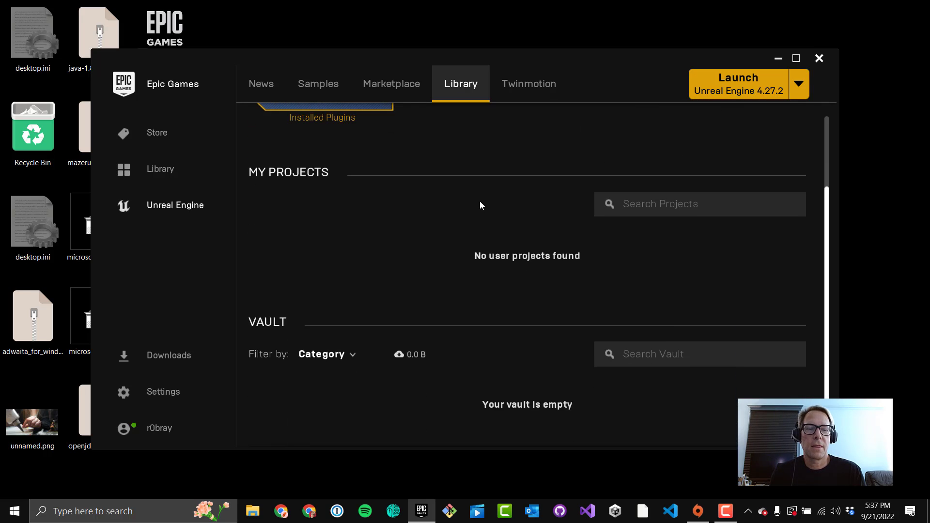
scroll(528, 207, up, 1)
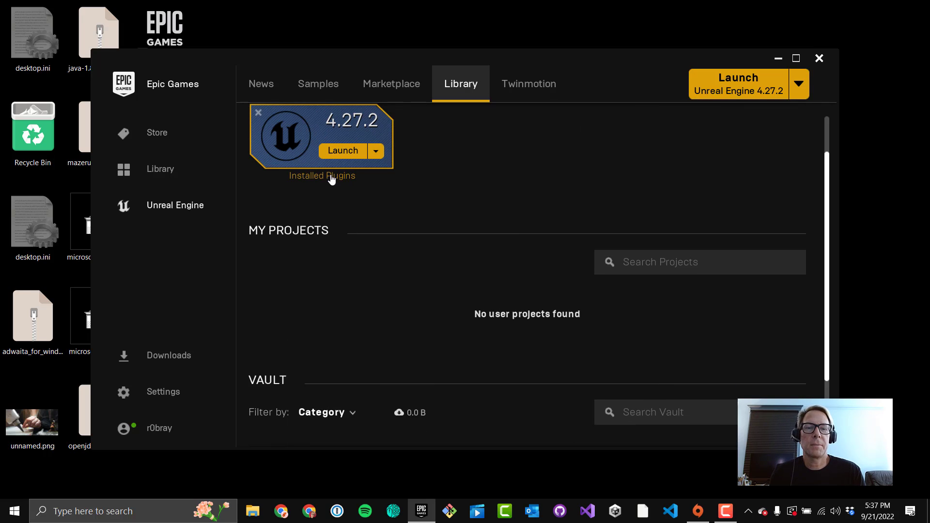
click(331, 177)
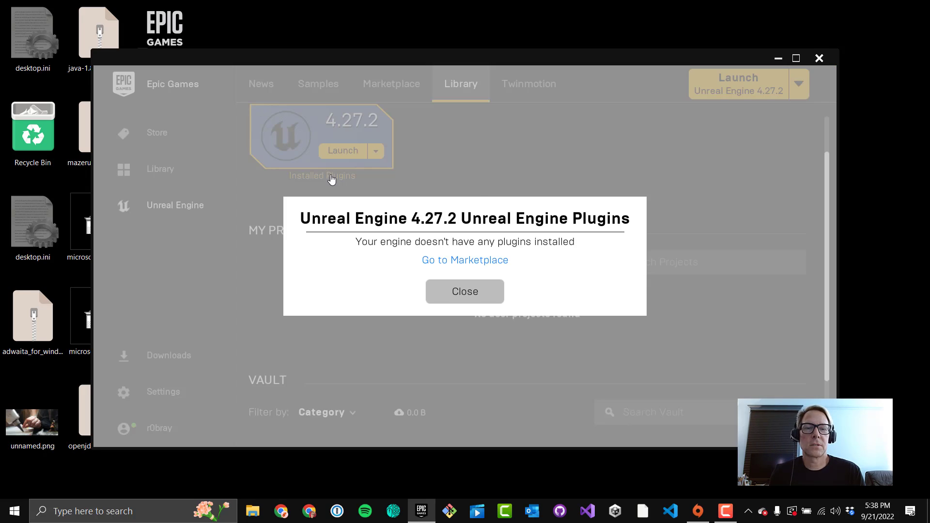
click(467, 295)
scroll(521, 208, up, 1)
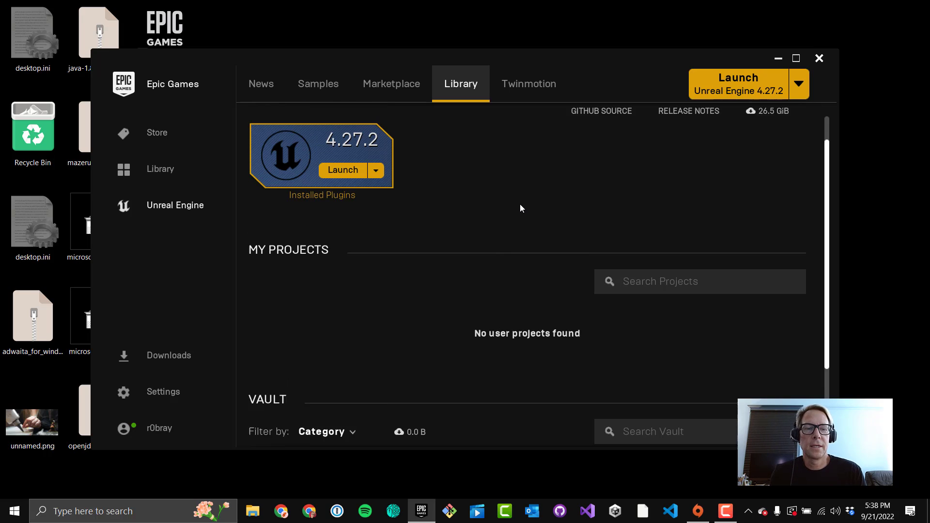
scroll(520, 209, down, 2)
scroll(519, 208, up, 2)
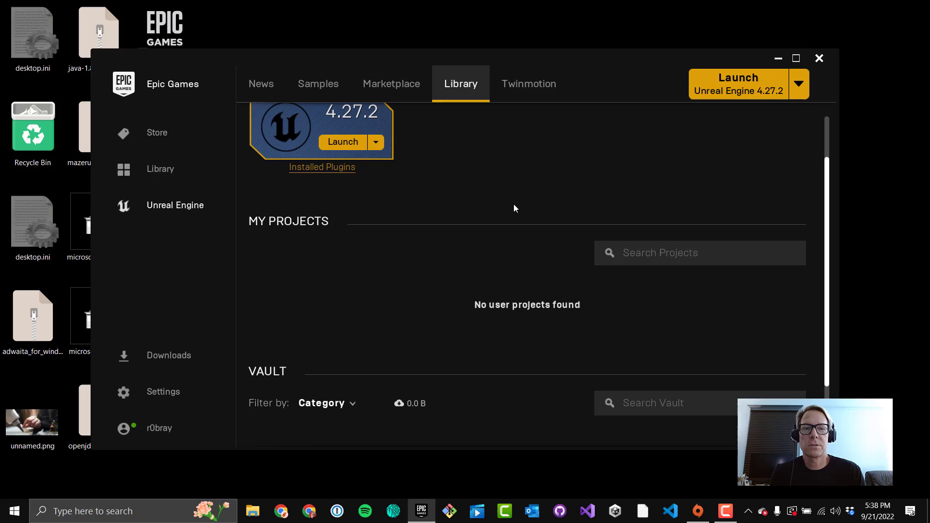
scroll(466, 207, up, 1)
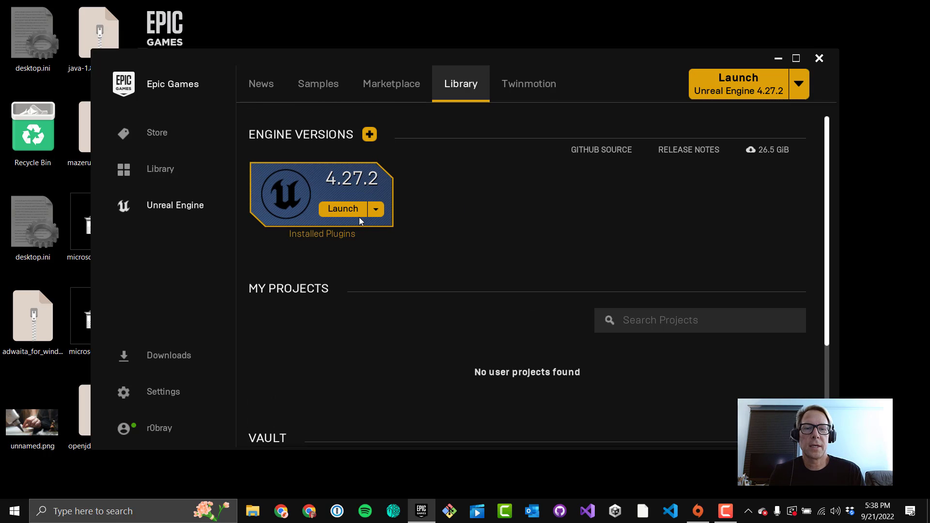
Launch Unreal Engine 4.27.2 from the Library to reach the Unreal Project Browser.
click(343, 209)
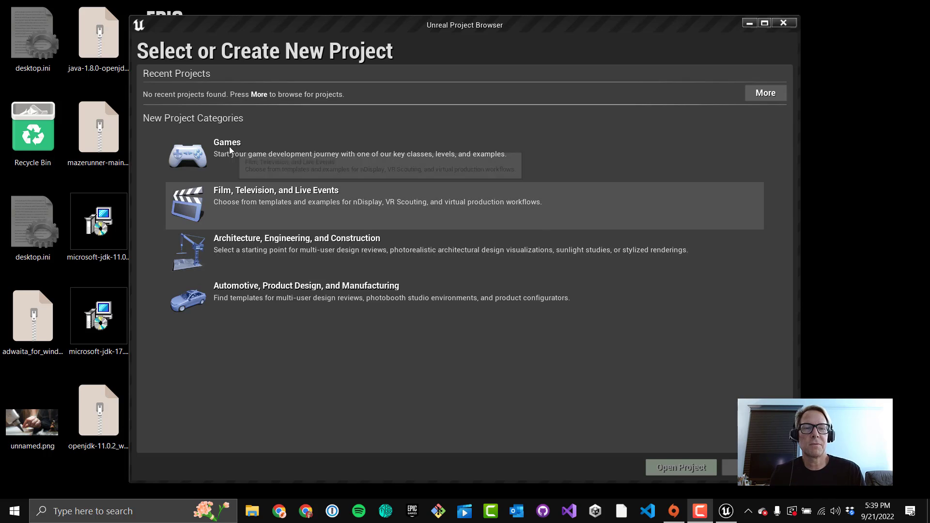
Select the Games category and continue to the list of 14 templates.
click(233, 147)
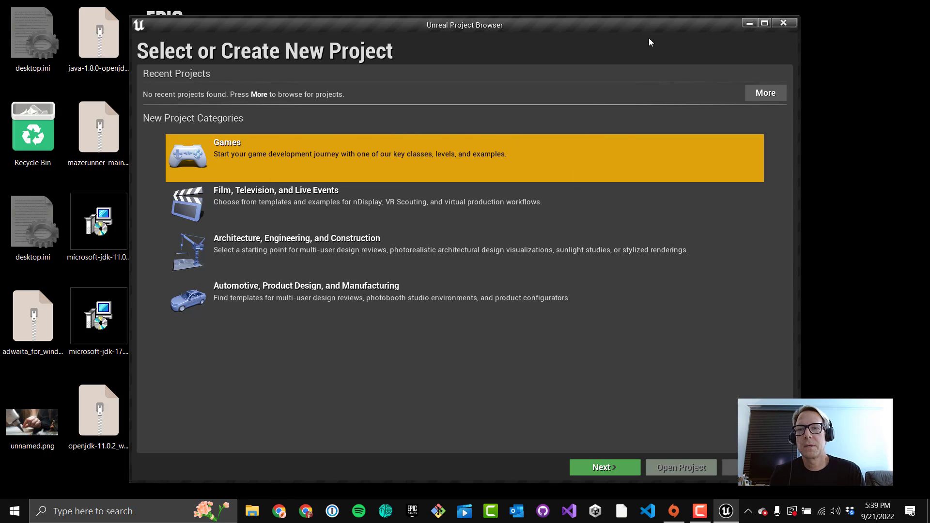
click(817, 396)
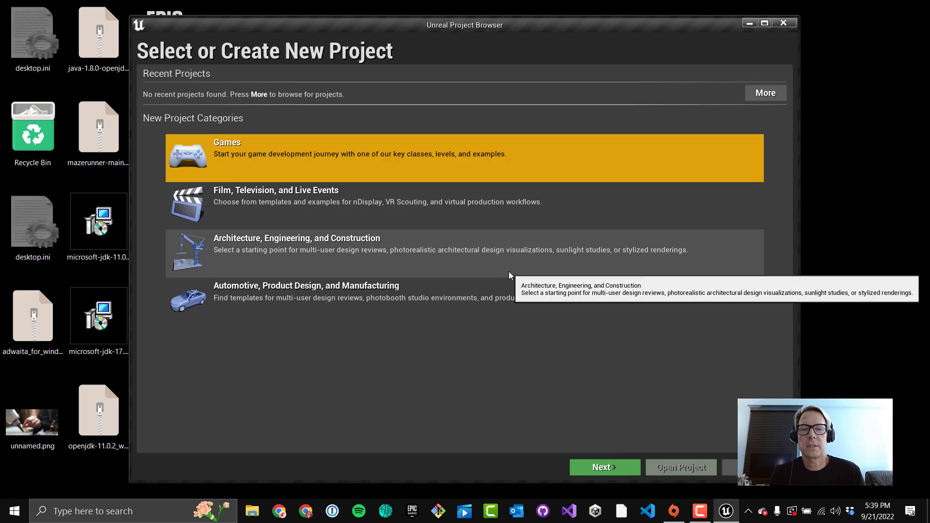
click(592, 461)
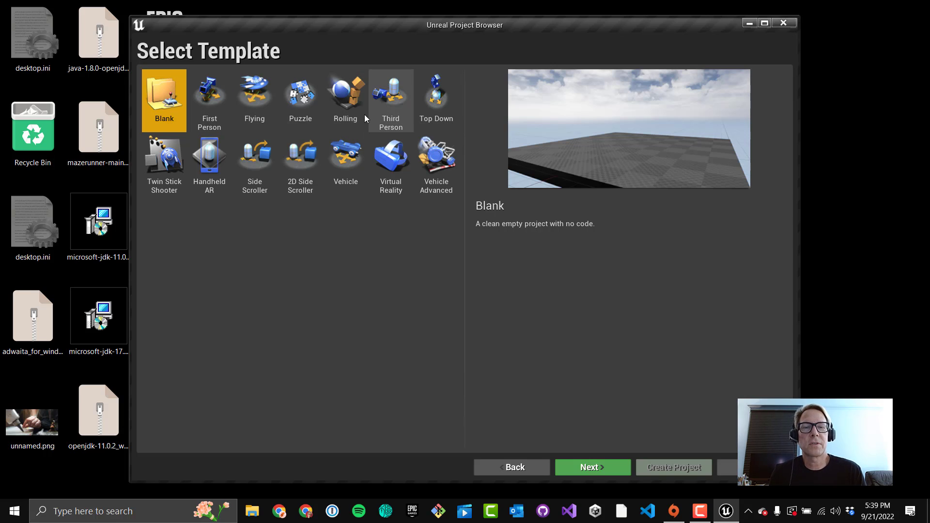
Select the Virtual Reality template and proceed to its Project Settings page.
click(395, 162)
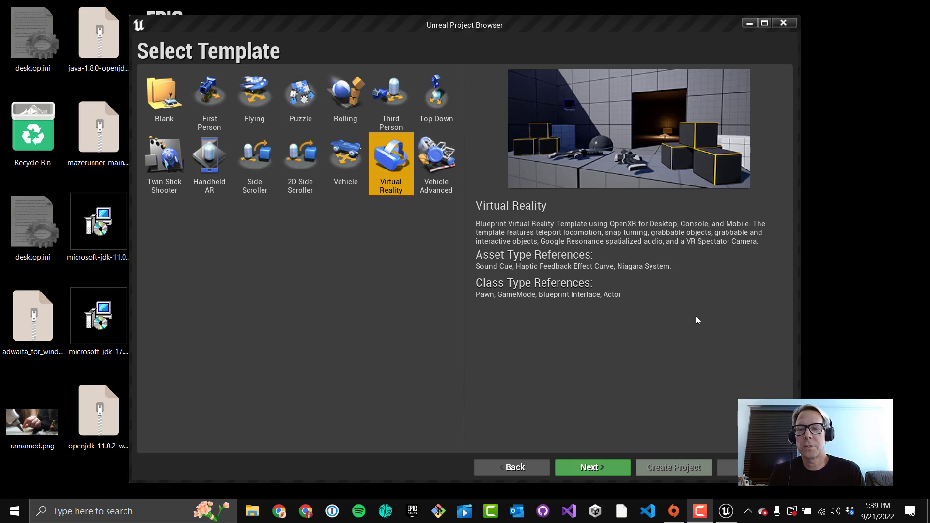
click(606, 468)
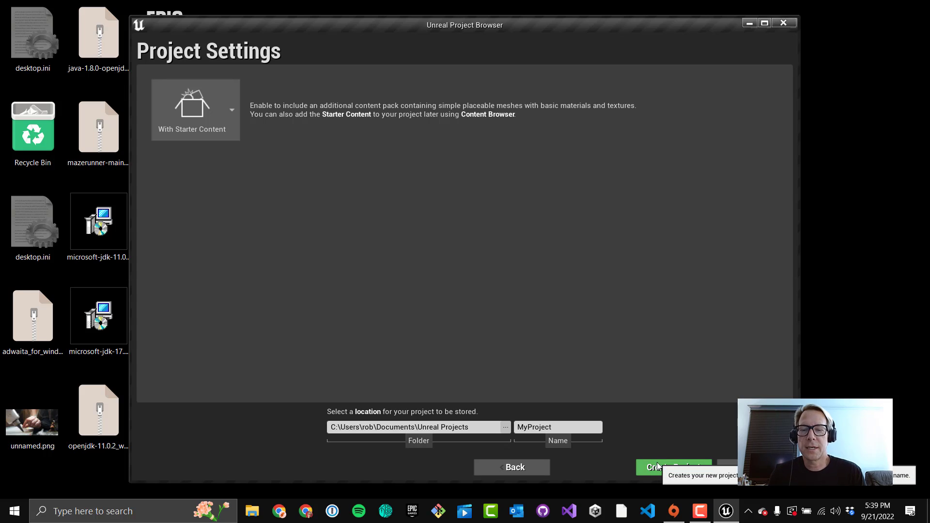
Keep With Starter Content selected and replace MyProject with the name CoolVRProject.
double_click(539, 426)
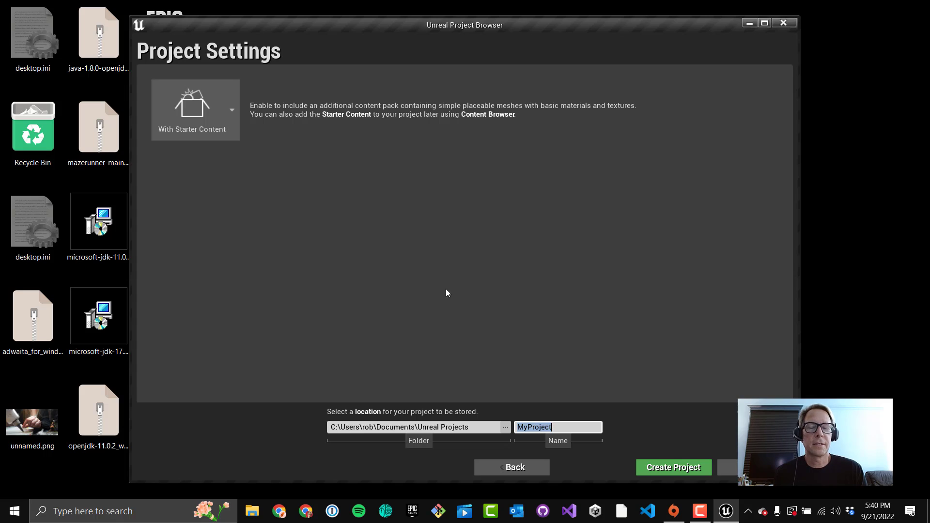
click(234, 113)
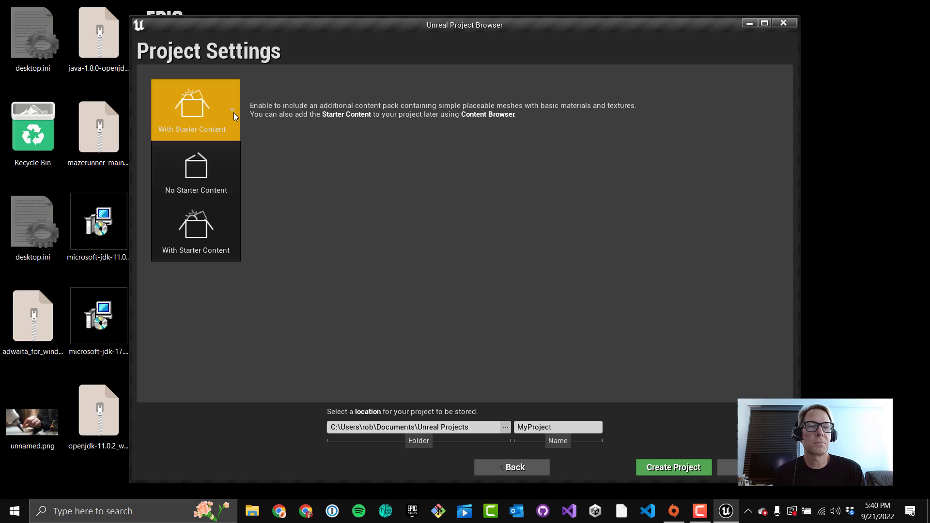
click(233, 113)
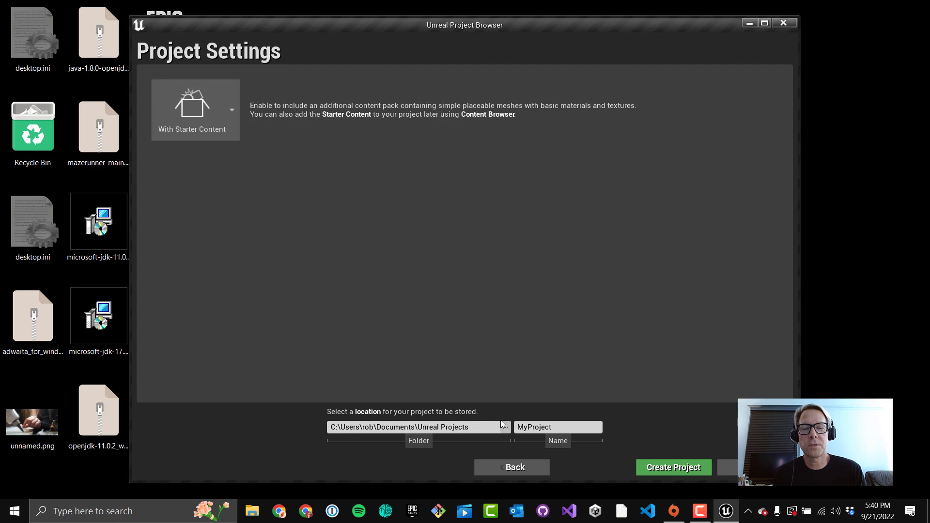
click(551, 426)
text(Cool)
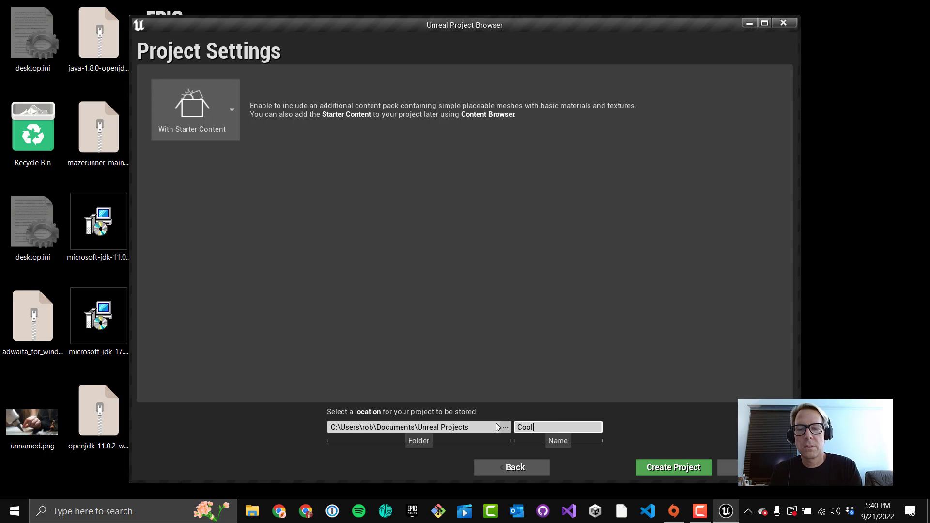
text(VRProject)
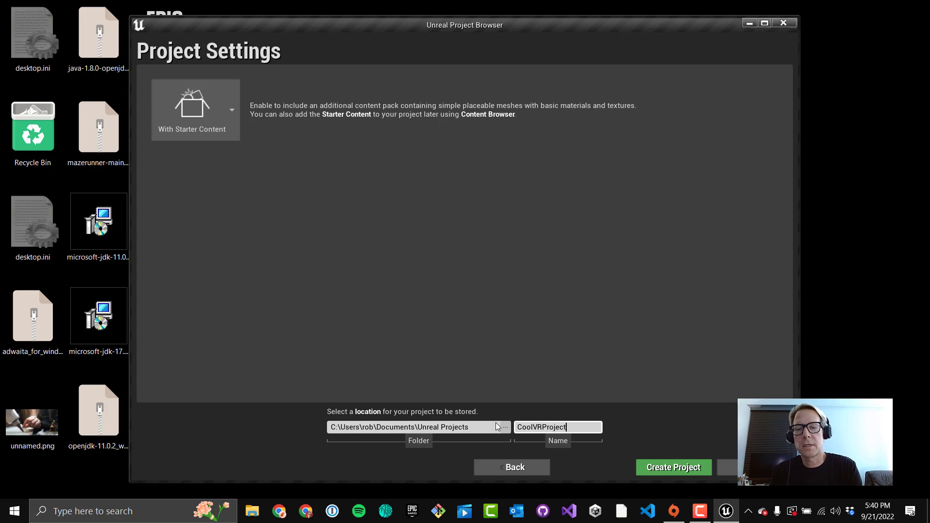
Create the CoolVRProject project from the Virtual Reality template.
click(674, 467)
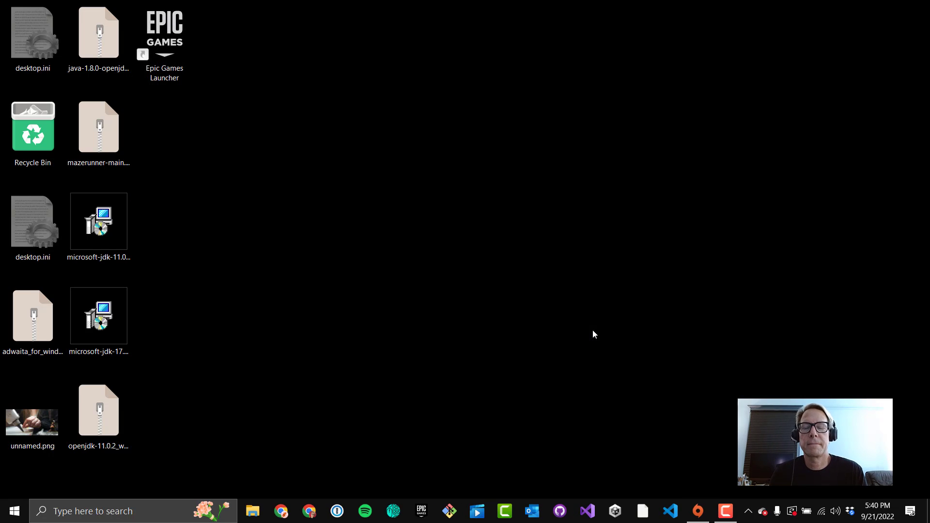